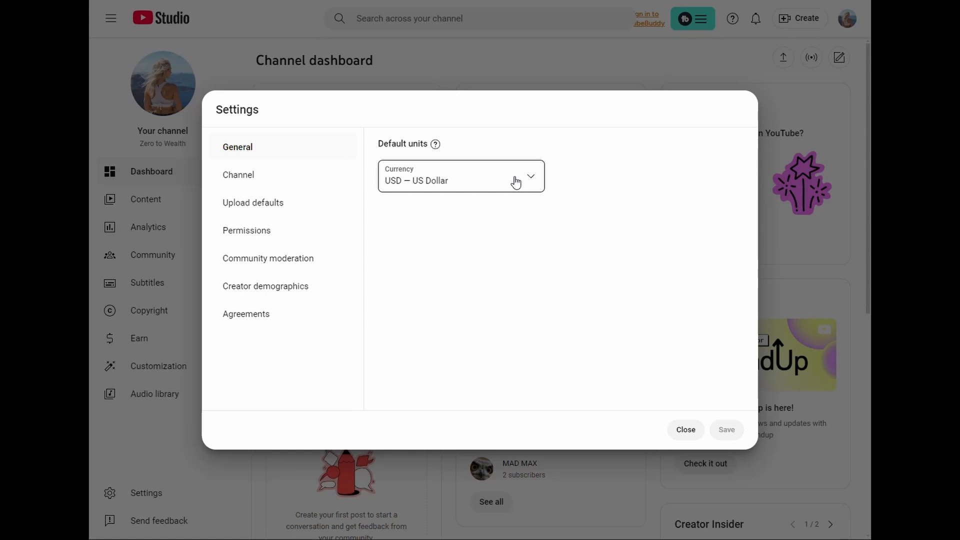
Step: Choose USD — US Dollar as the default currency and open the channel's basic info settings
left_click(516, 181)
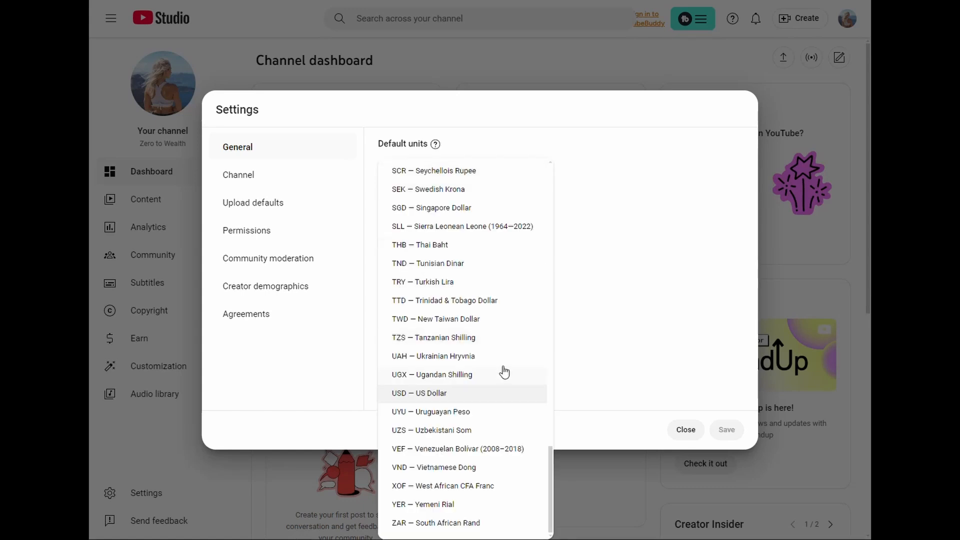
left_click(504, 393)
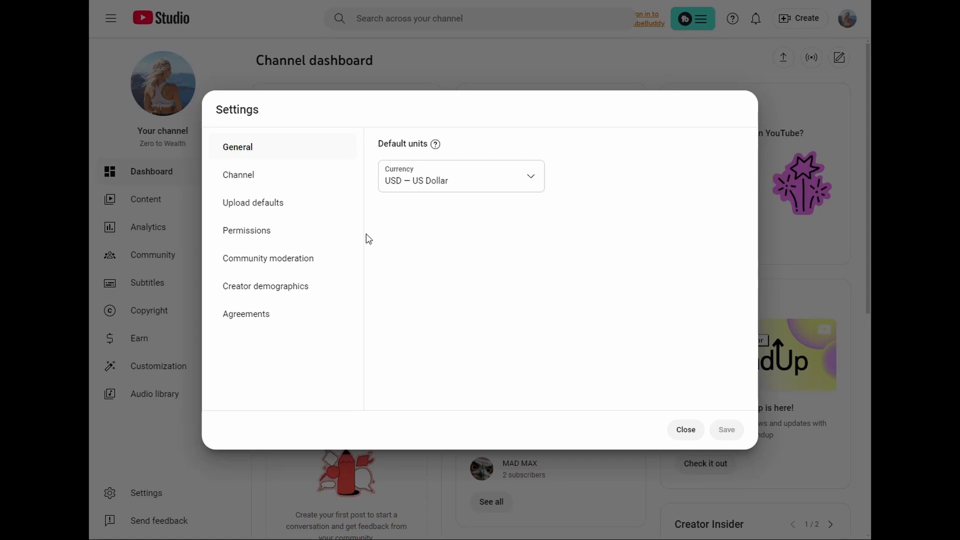
left_click(309, 185)
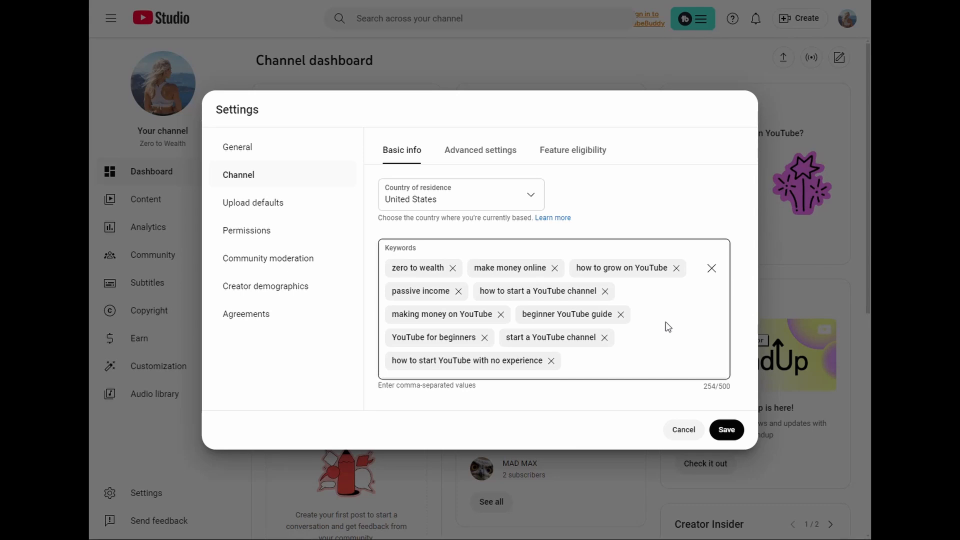
Step: Review the channel's advanced settings, covering audience, Google Ads linking, automatic captions, advertisements, clips and third-party training
left_click(487, 150)
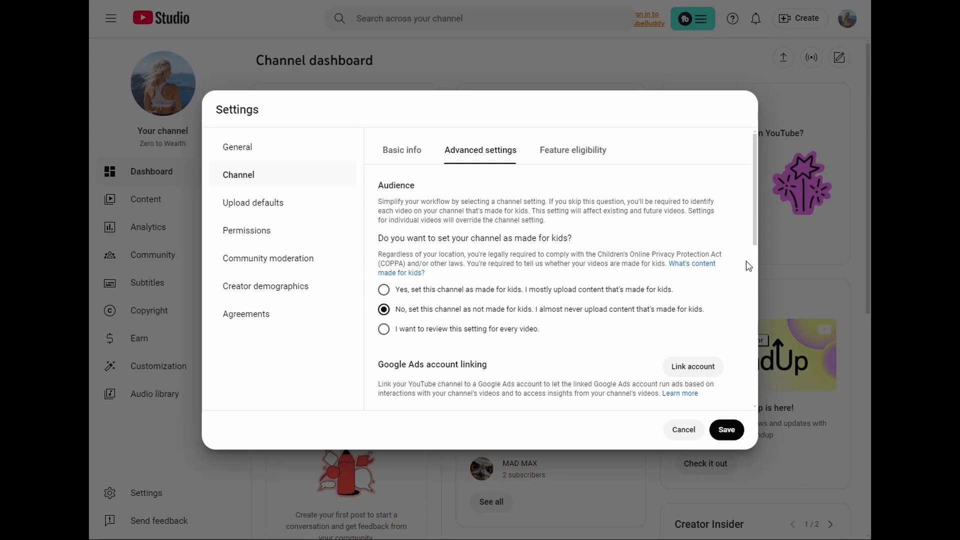
scroll(748, 265, "down", 1)
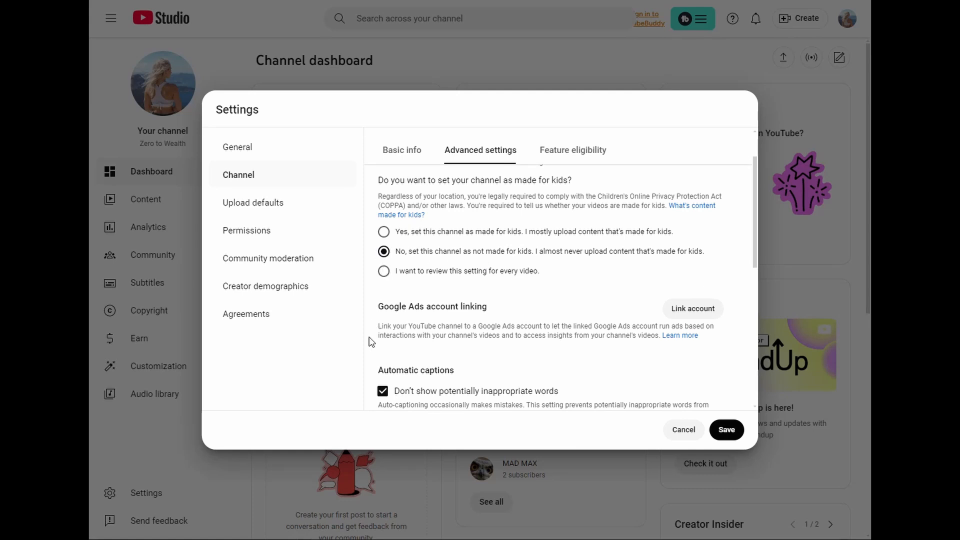
scroll(700, 307, "down", 1)
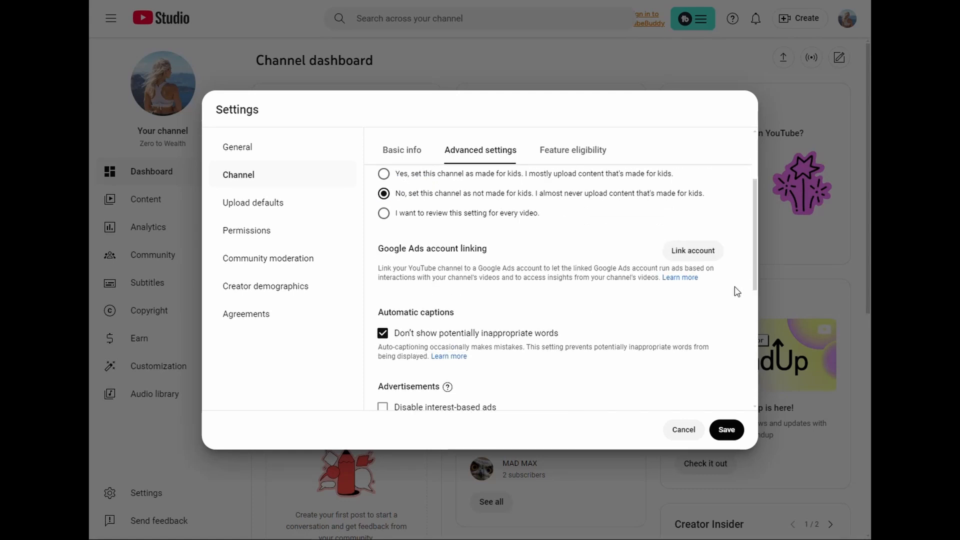
scroll(735, 288, "down", 1)
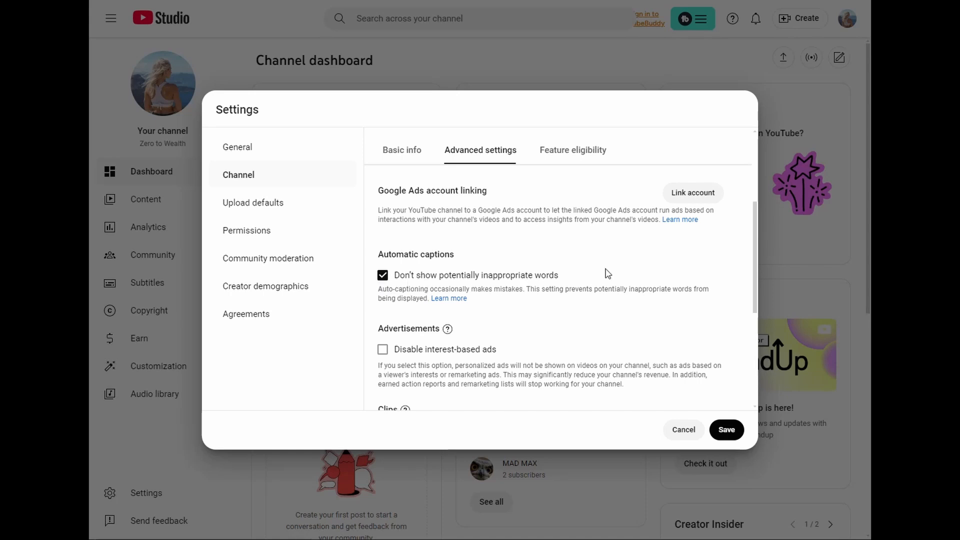
scroll(625, 273, "down", 1)
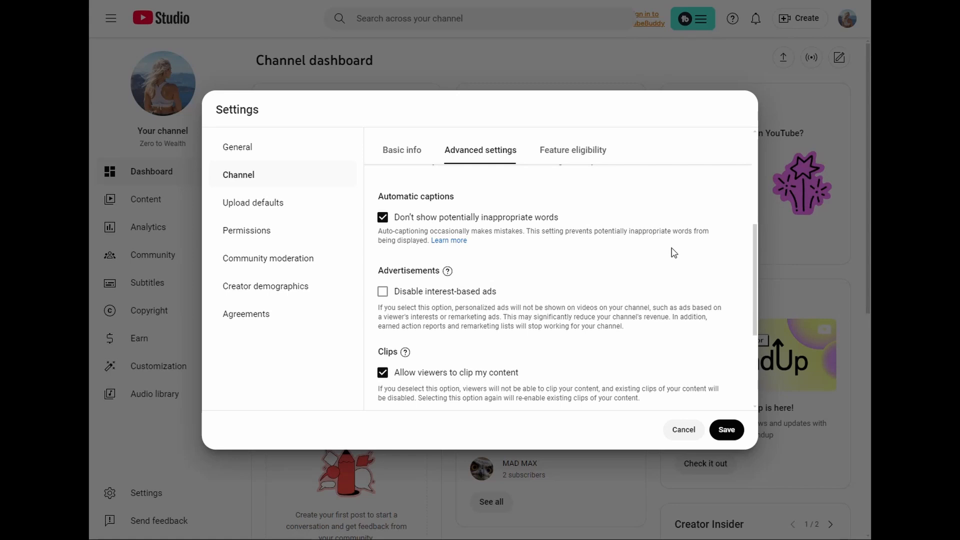
scroll(673, 252, "down", 1)
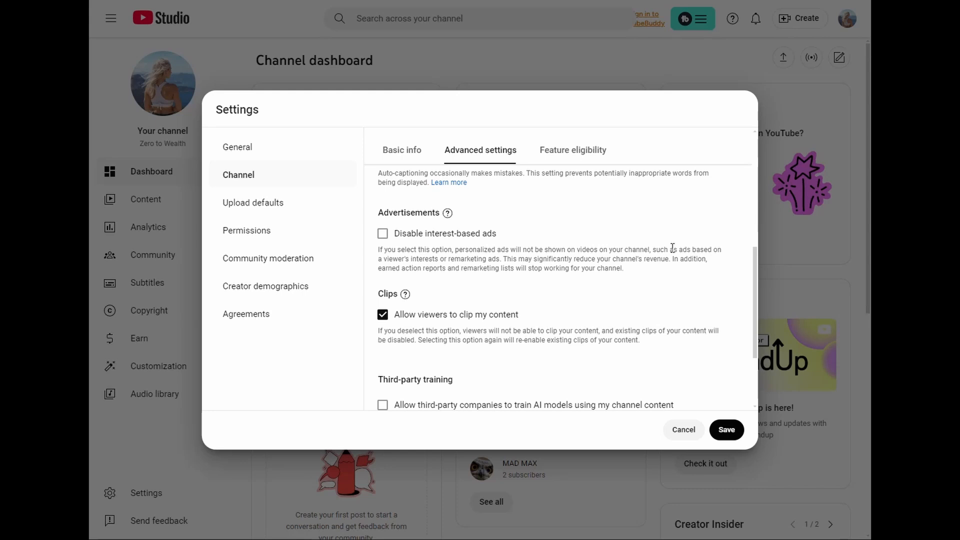
scroll(673, 248, "down", 1)
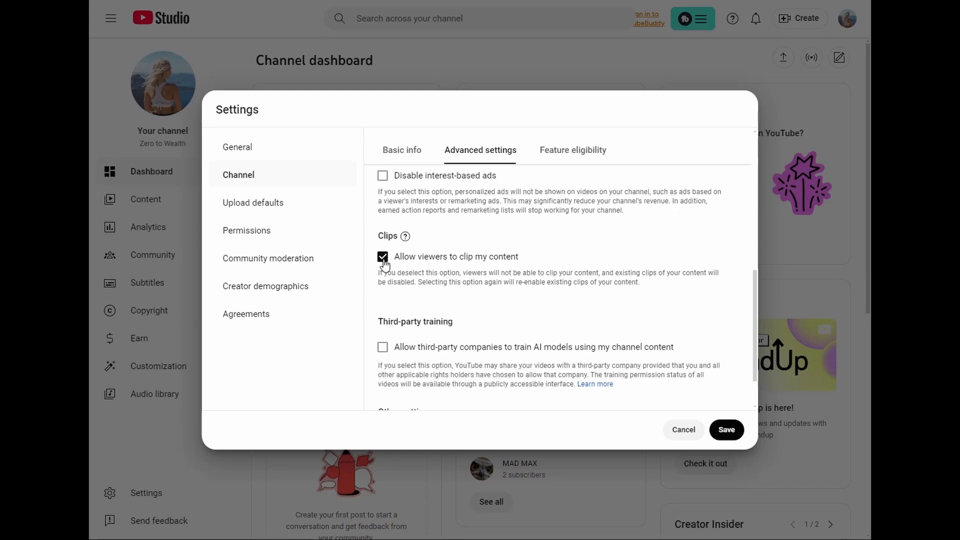
scroll(579, 272, "down", 1)
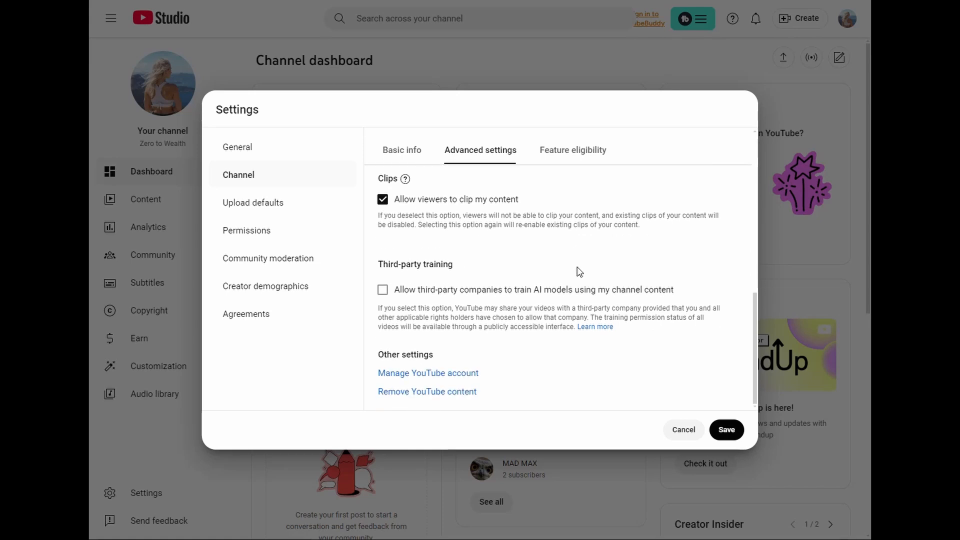
scroll(579, 271, "up", 3)
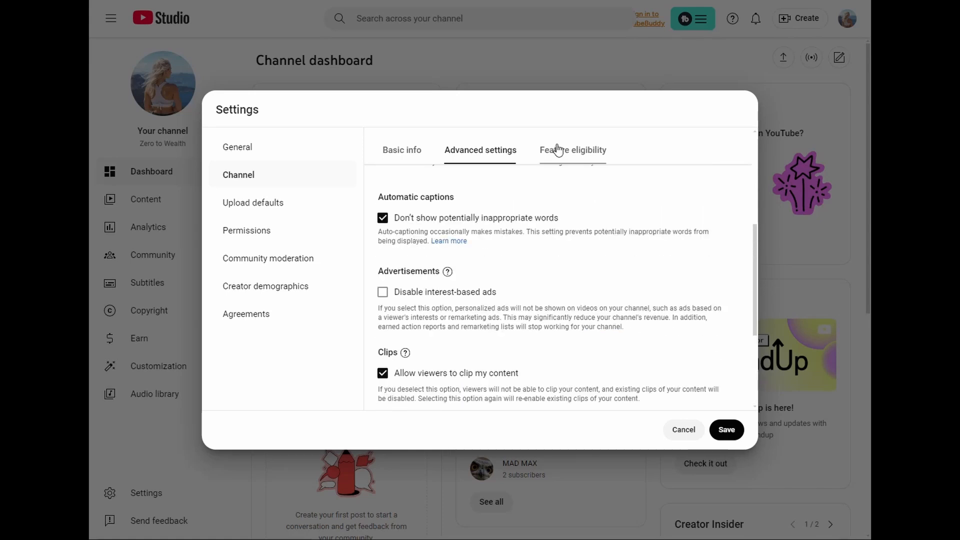
Step: Expand the standard, intermediate and advanced features under the channel's feature eligibility to examine their requirements
left_click(558, 149)
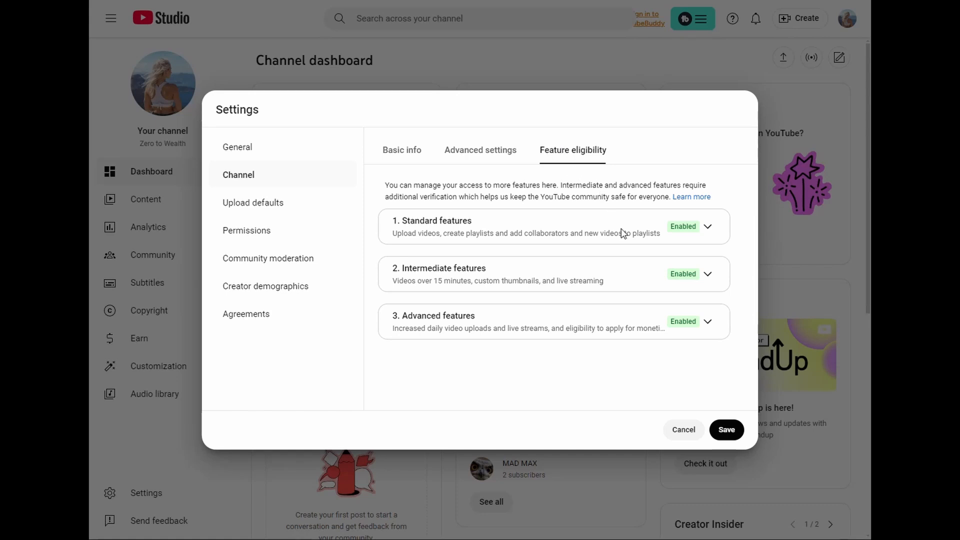
left_click(709, 228)
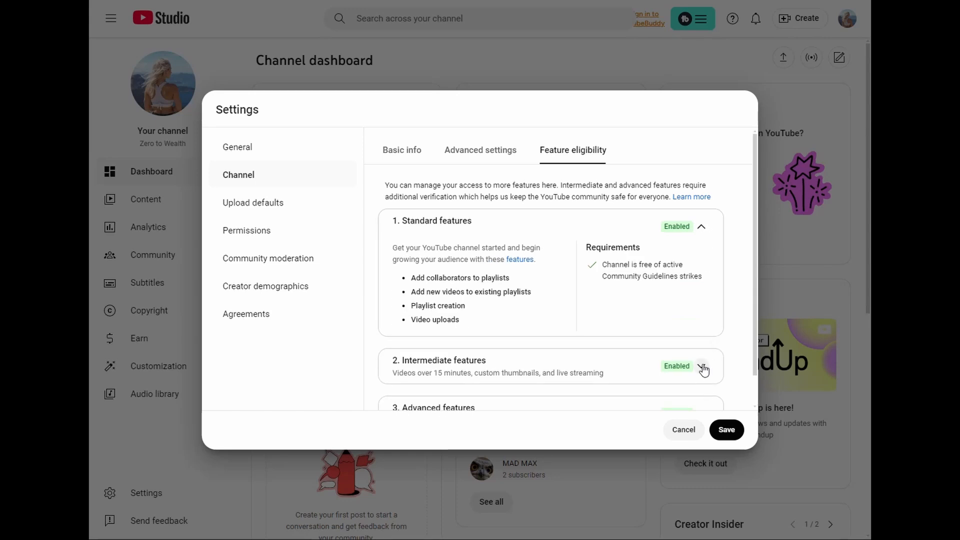
scroll(707, 315, "down", 1)
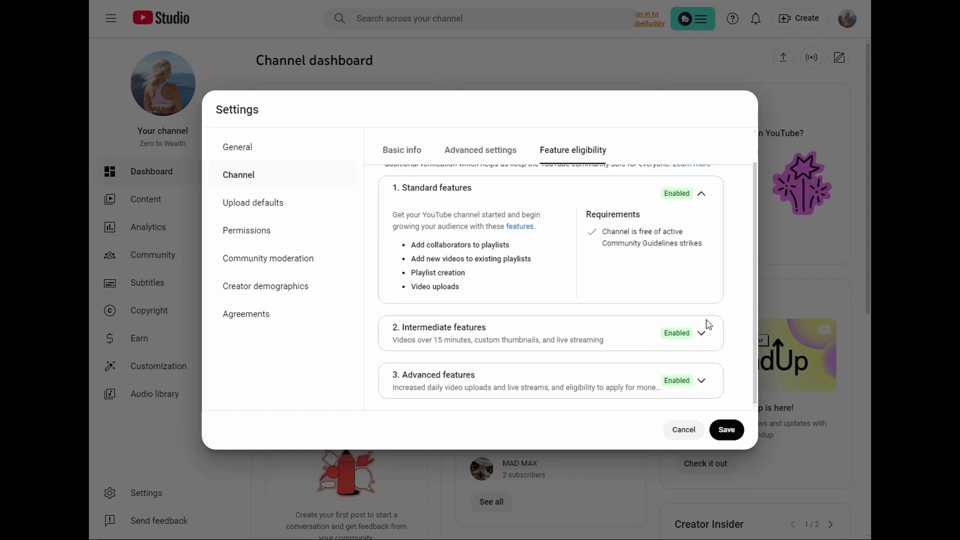
left_click(701, 333)
scroll(703, 304, "down", 2)
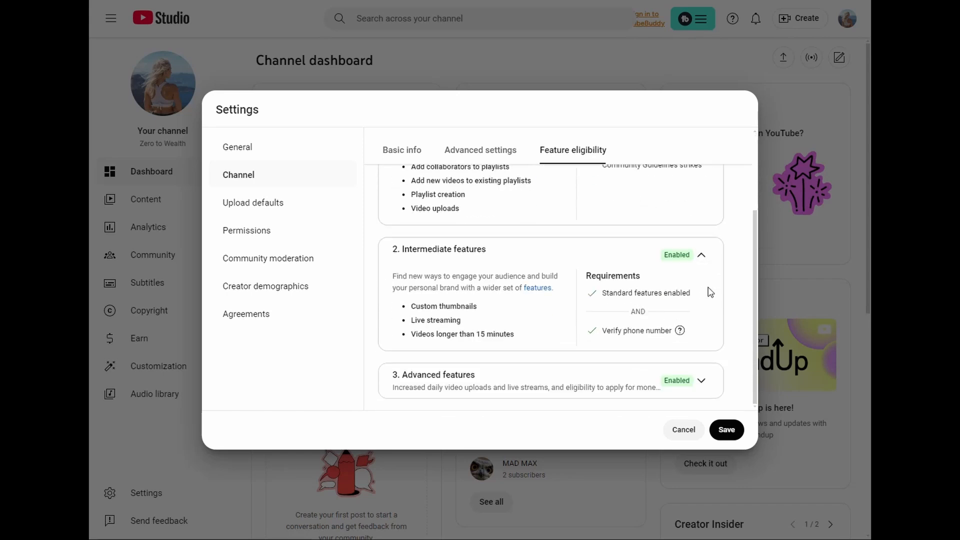
left_click(702, 381)
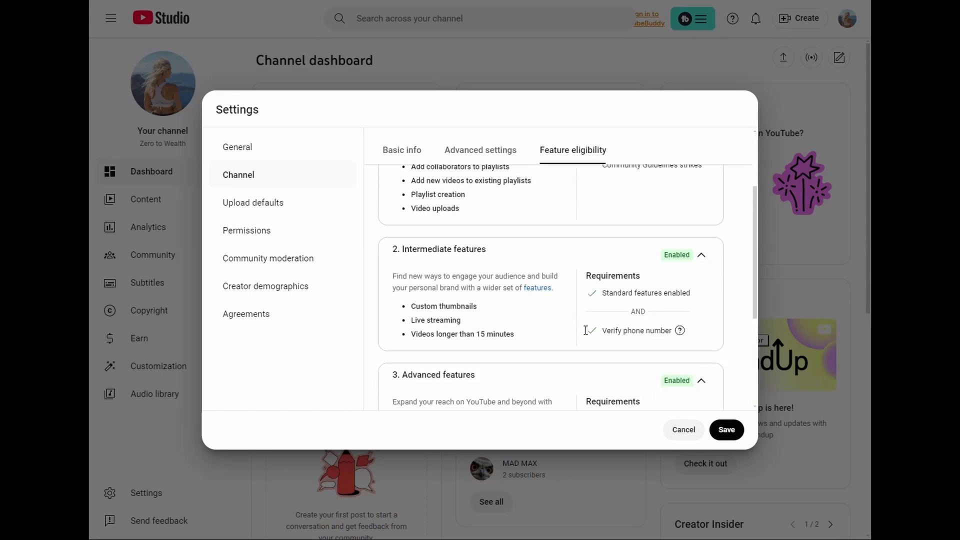
Step: Choose Unlisted as the default visibility for new uploads in the upload defaults
left_click(281, 209)
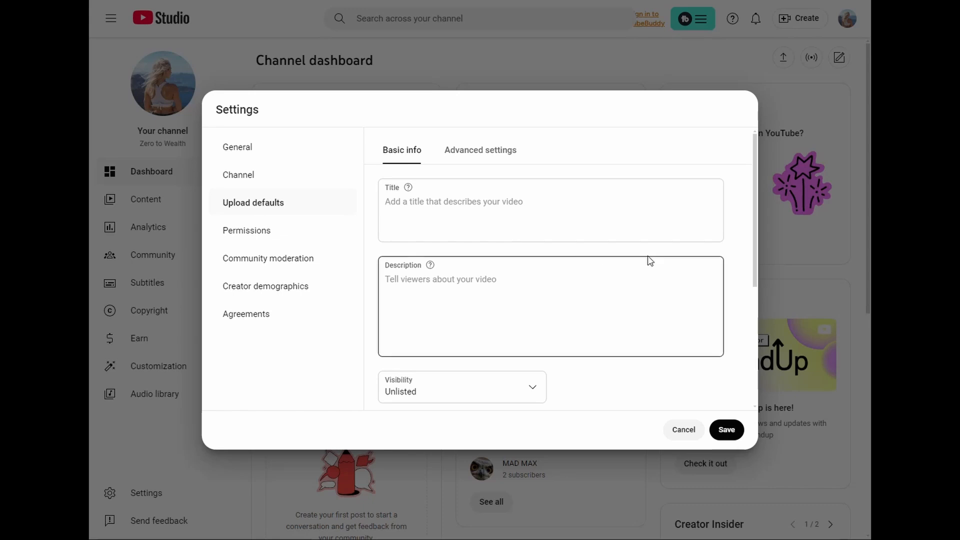
scroll(647, 257, "down", 1)
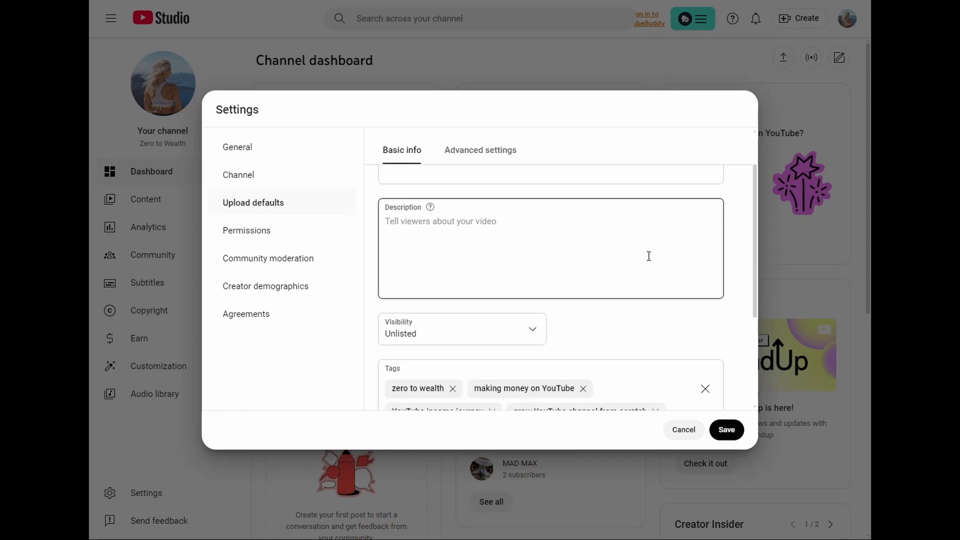
scroll(648, 256, "down", 3)
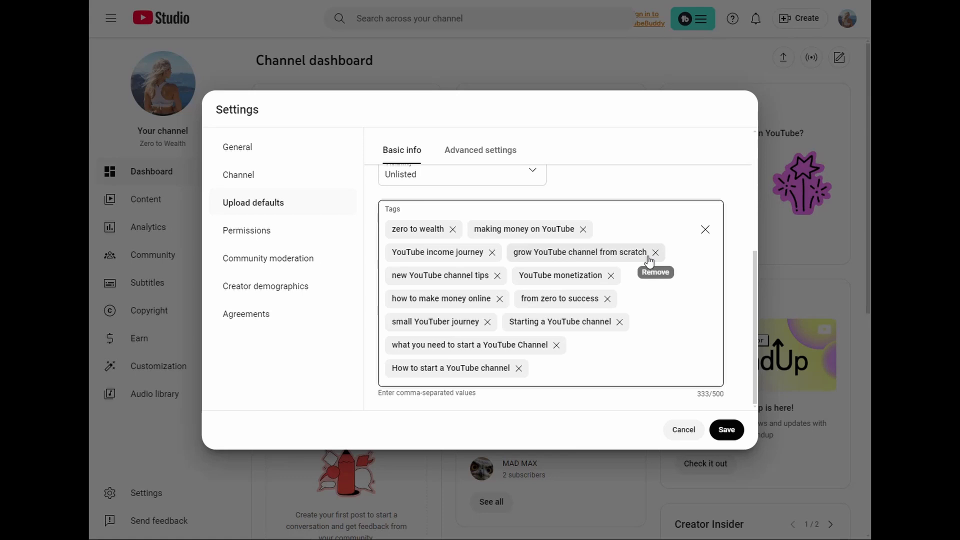
scroll(671, 299, "up", 5)
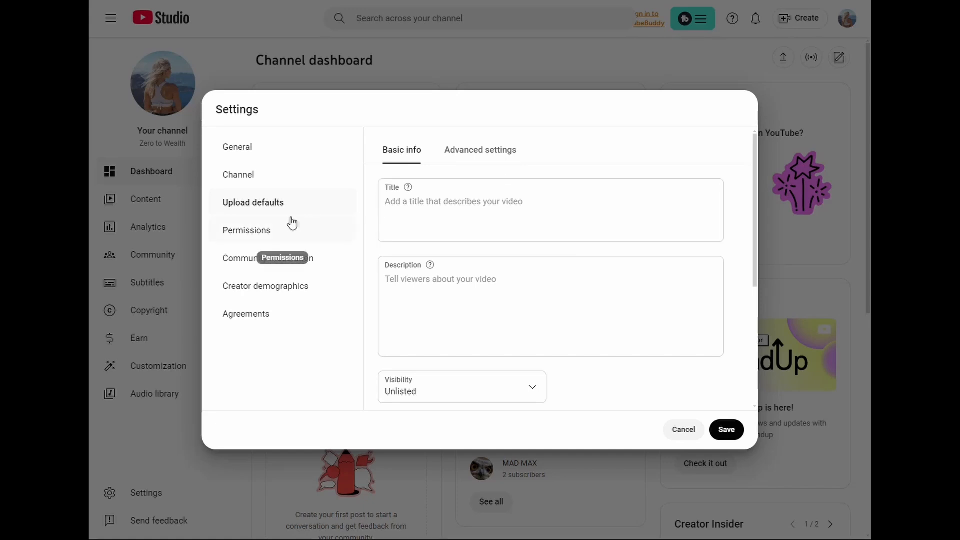
left_click(470, 388)
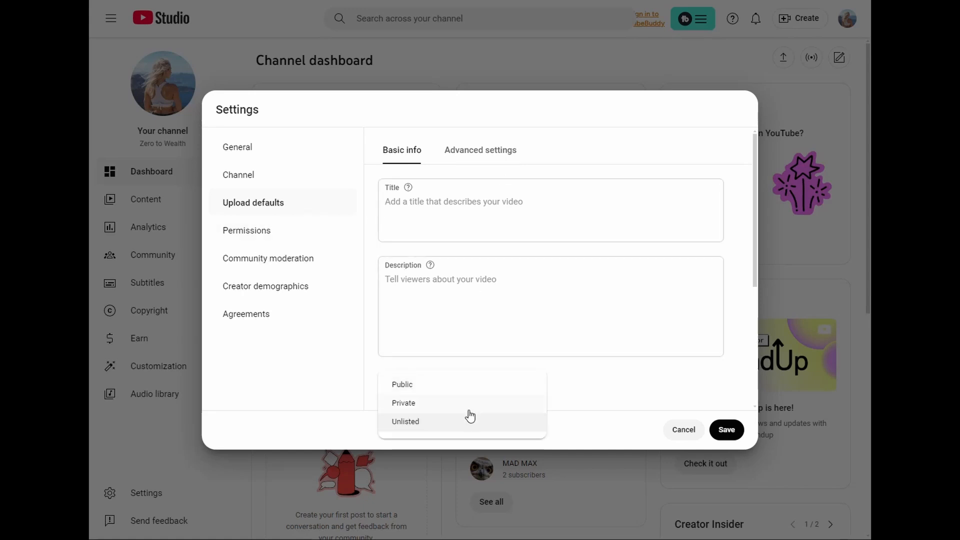
left_click(466, 422)
Step: Review the default tags in the basic info of the upload defaults
scroll(571, 271, "down", 3)
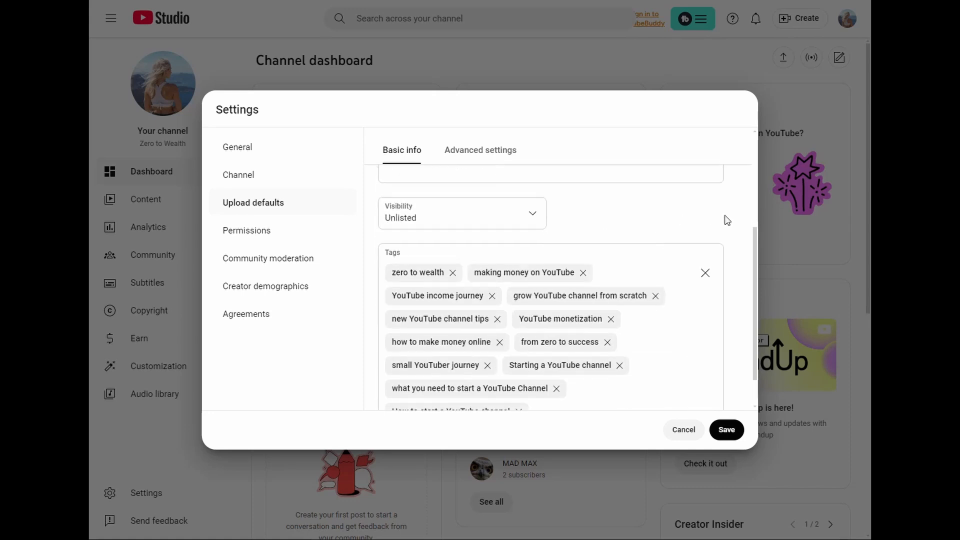
scroll(727, 220, "down", 2)
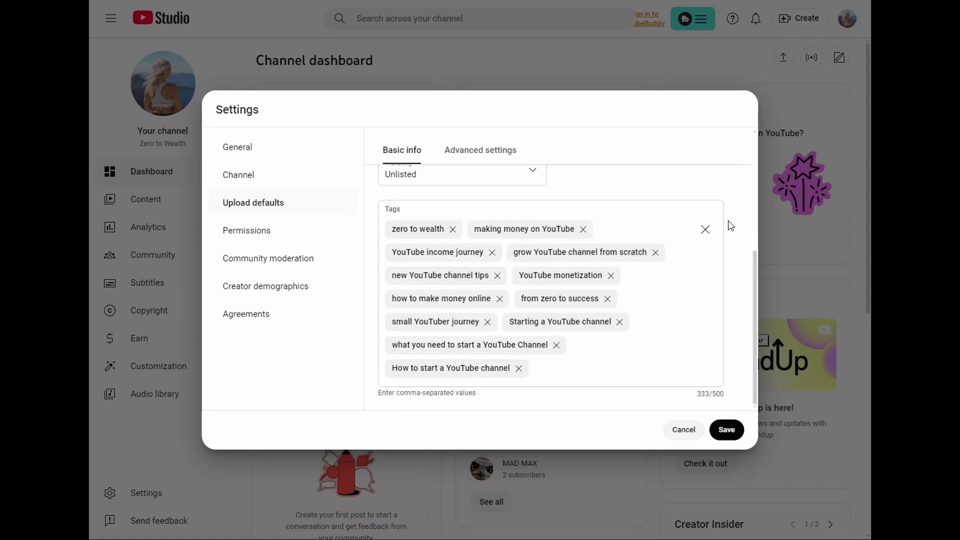
scroll(741, 234, "up", 2)
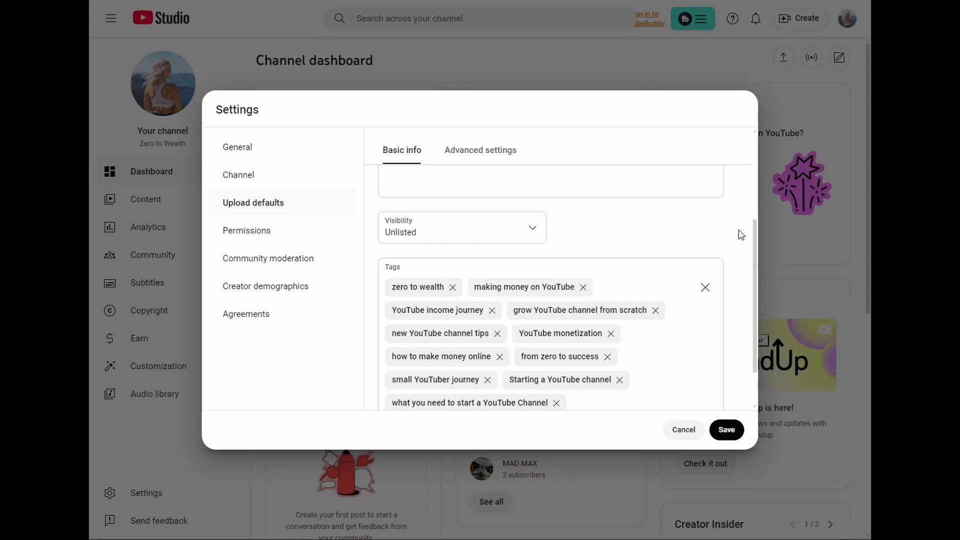
scroll(742, 234, "down", 1)
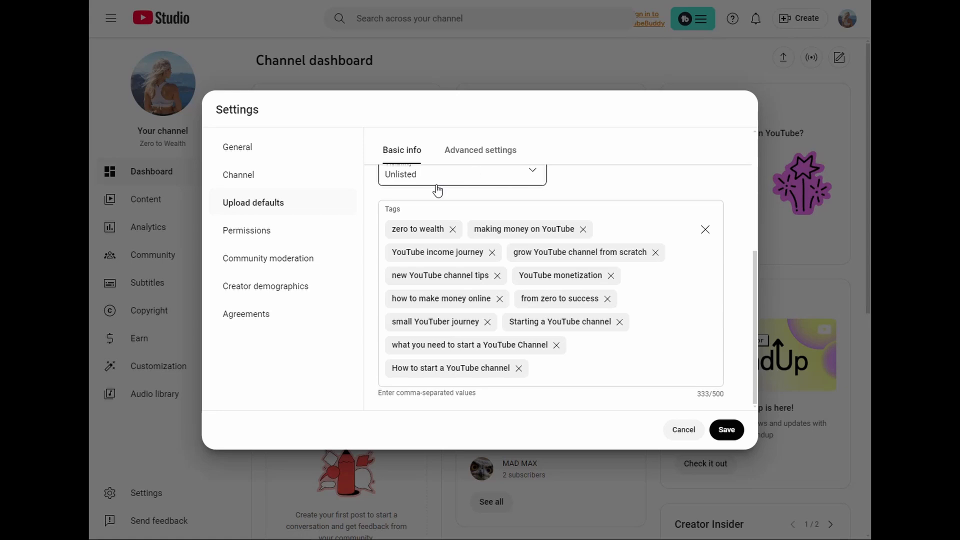
Step: Examine the advanced upload defaults for automatic chapters, license, category, languages, caption certification and comments
left_click(466, 151)
scroll(670, 205, "up", 2)
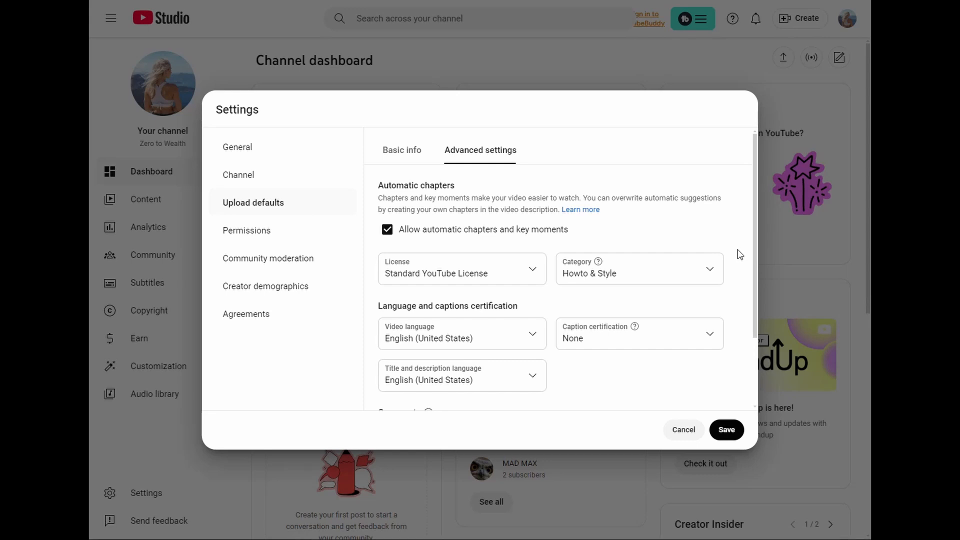
scroll(740, 255, "down", 1)
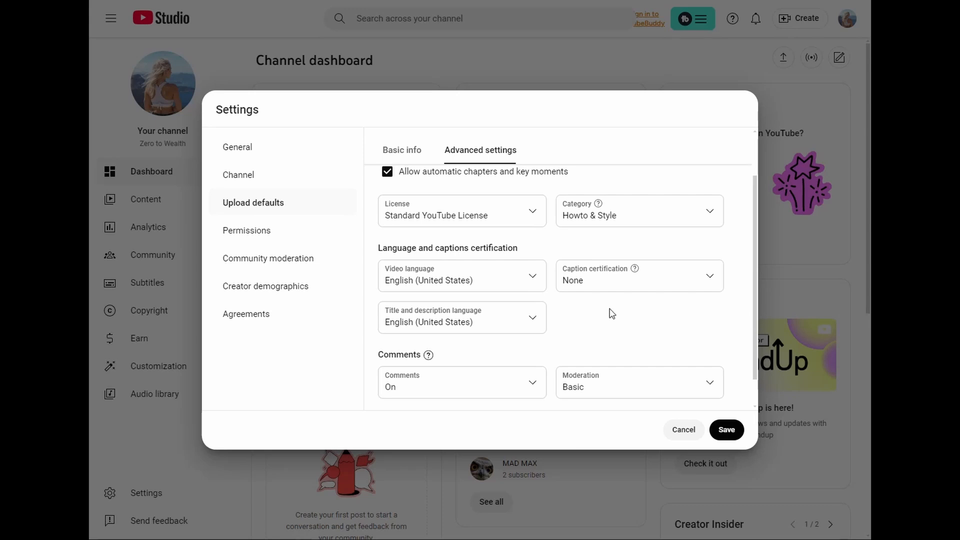
scroll(608, 313, "down", 1)
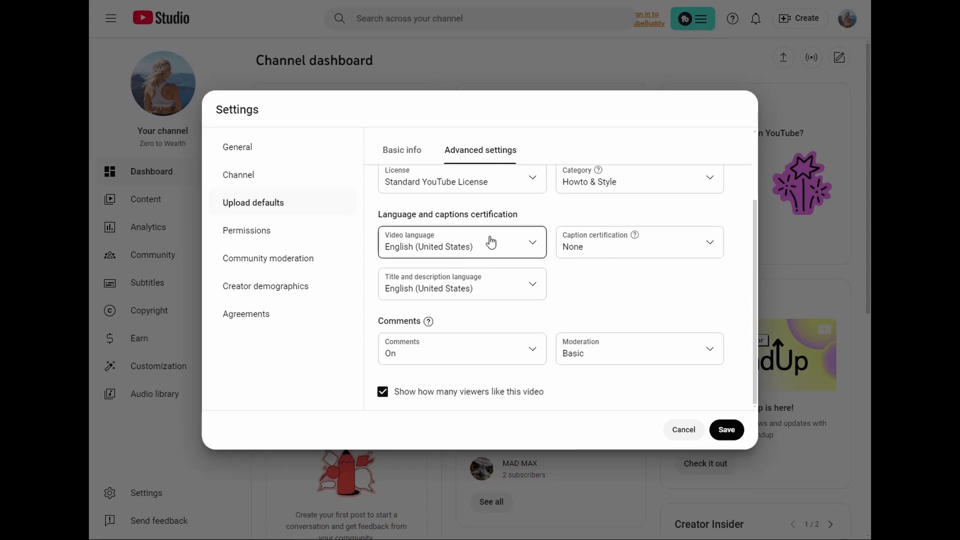